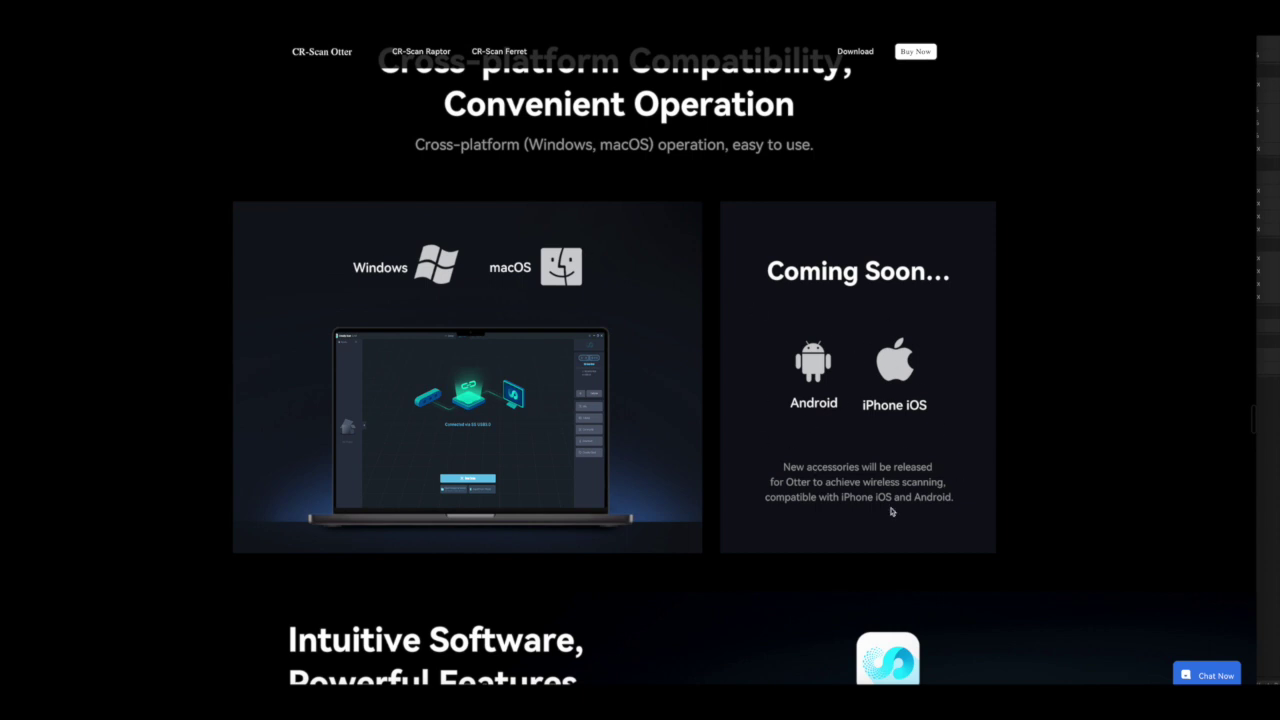
Step: Scroll through the manual's section 05 Creality Scan system requirements
{"action": "scroll", "coordinate": [914, 525], "scroll_direction": "down", "scroll_amount": 3}
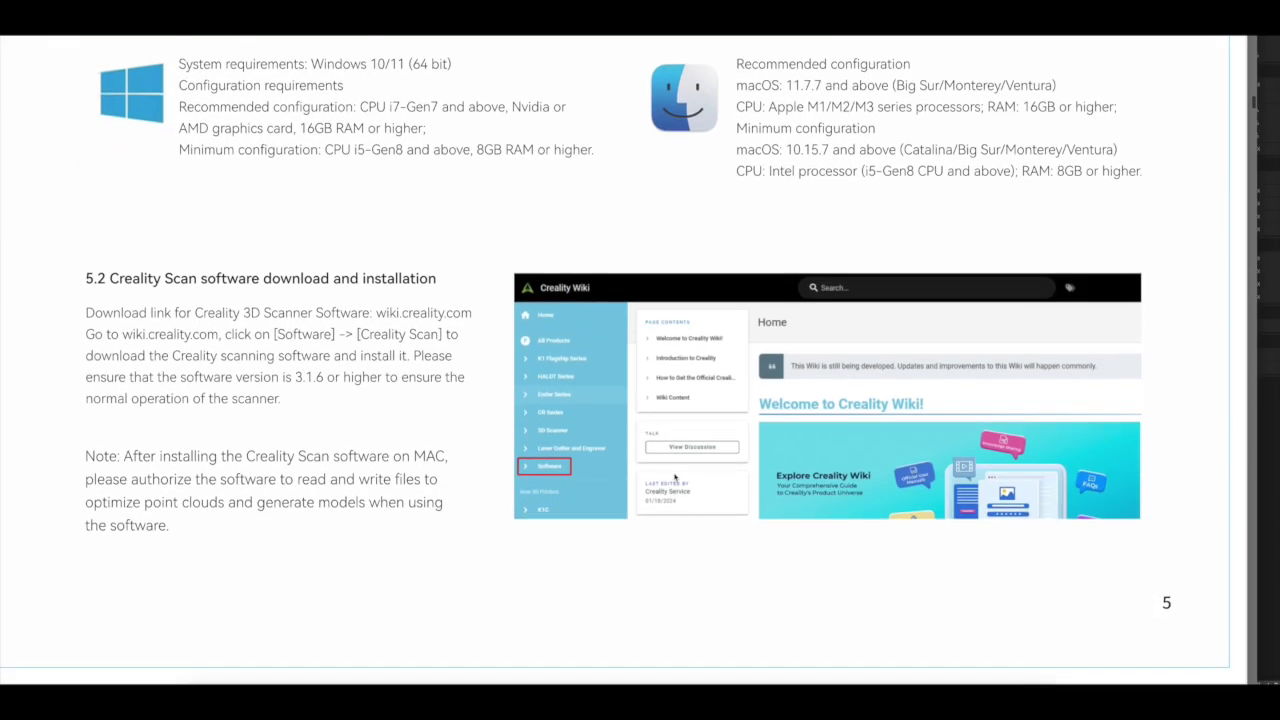
{"action": "scroll", "coordinate": [674, 477], "scroll_direction": "up", "scroll_amount": 3}
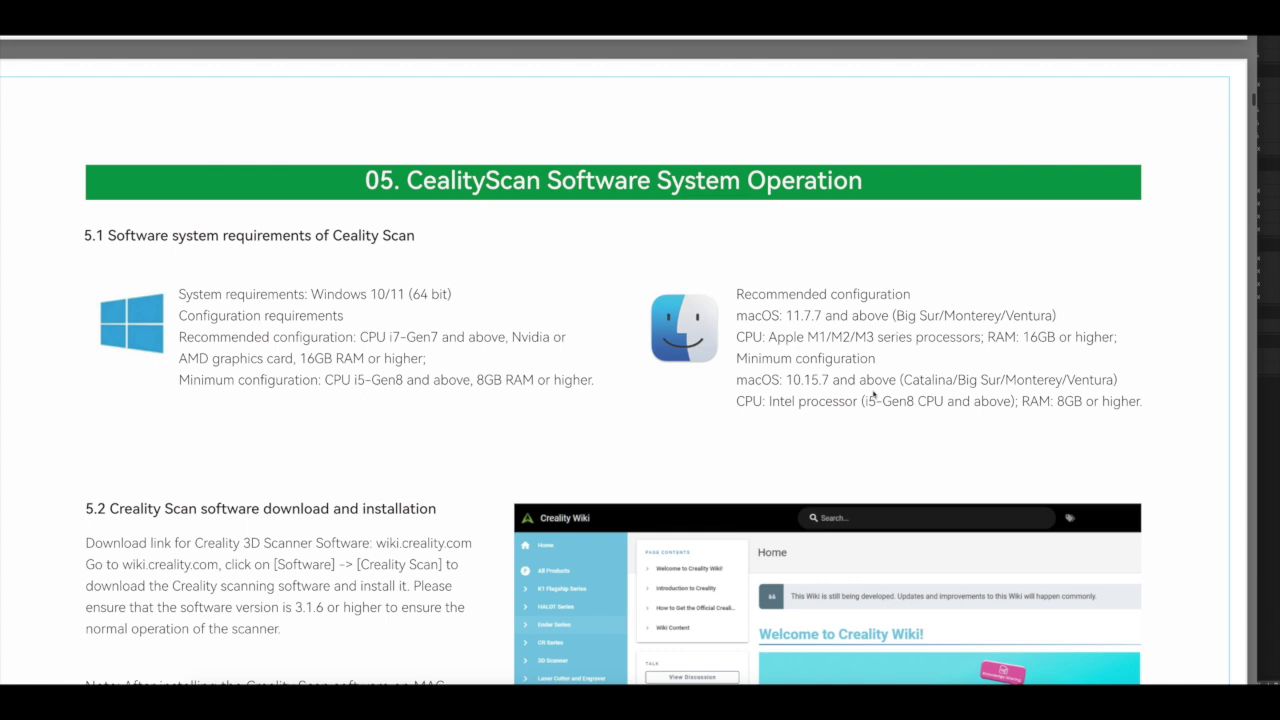
{"action": "scroll", "coordinate": [873, 396], "scroll_direction": "down", "scroll_amount": 1}
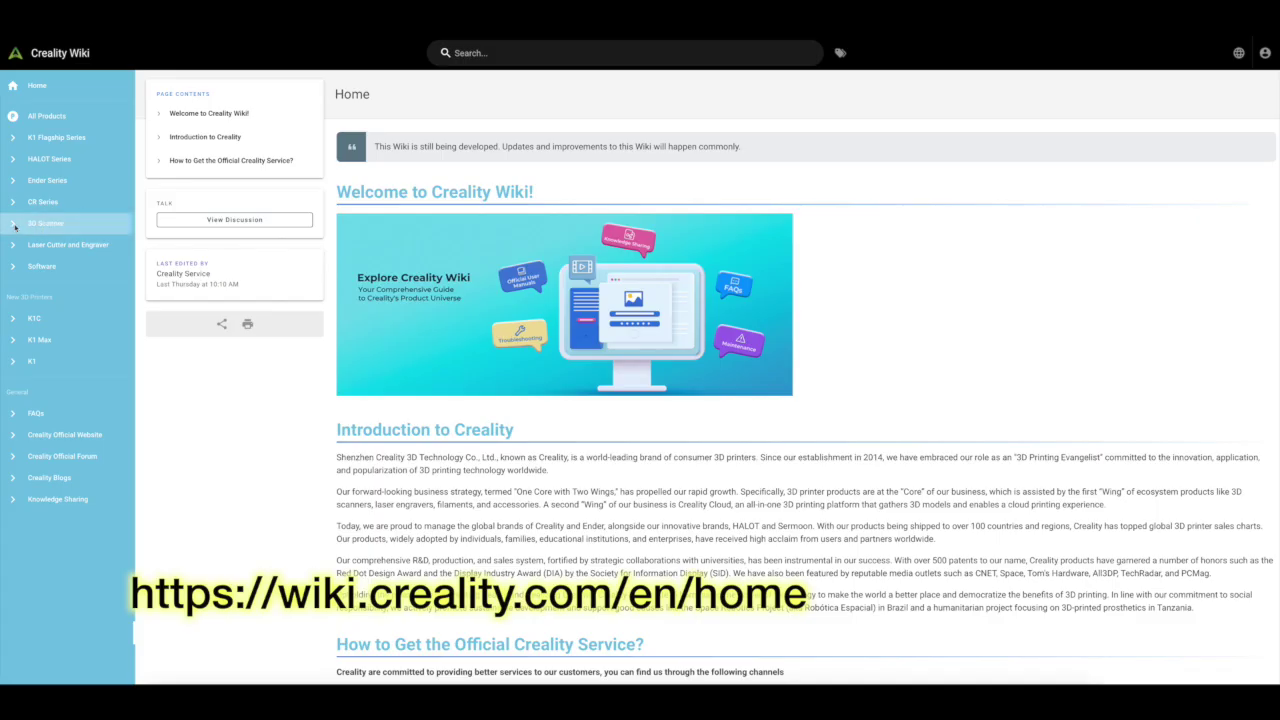
Step: Go from 3D Scanner to the Creality Scan page and view the CR-Scan Otter installers
{"action": "left_click", "coordinate": [15, 227]}
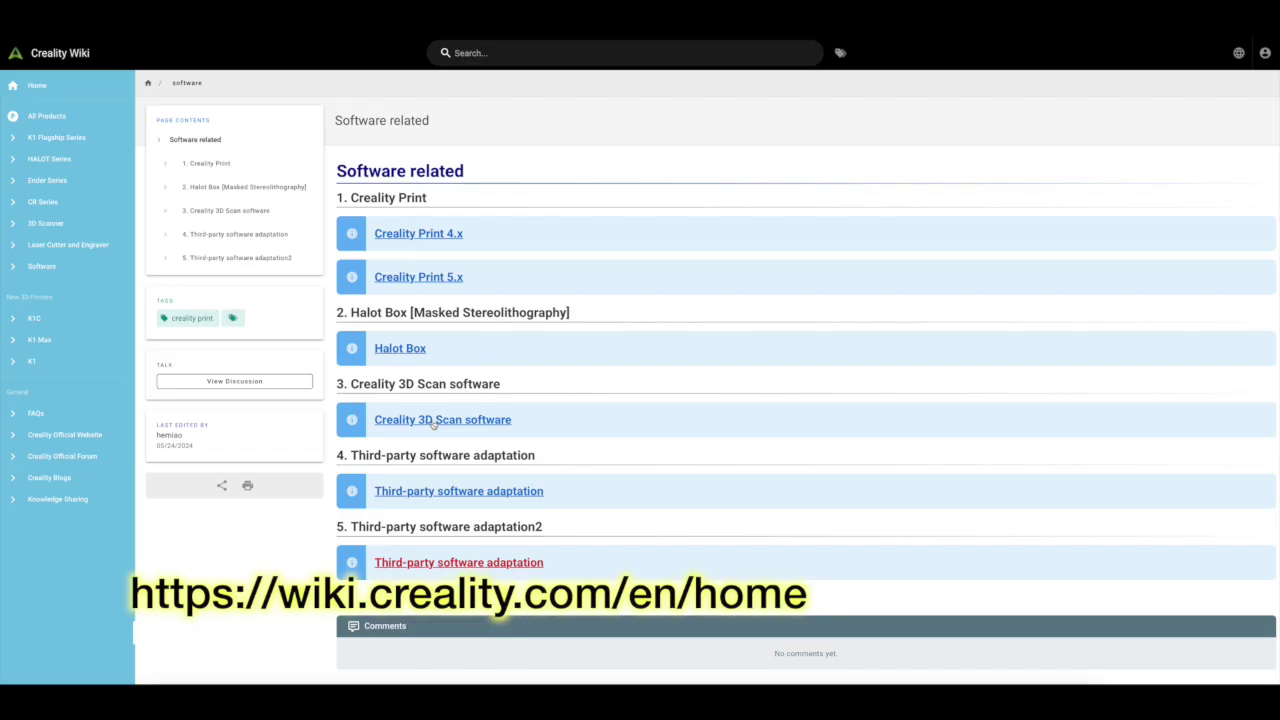
{"action": "left_click", "coordinate": [430, 420]}
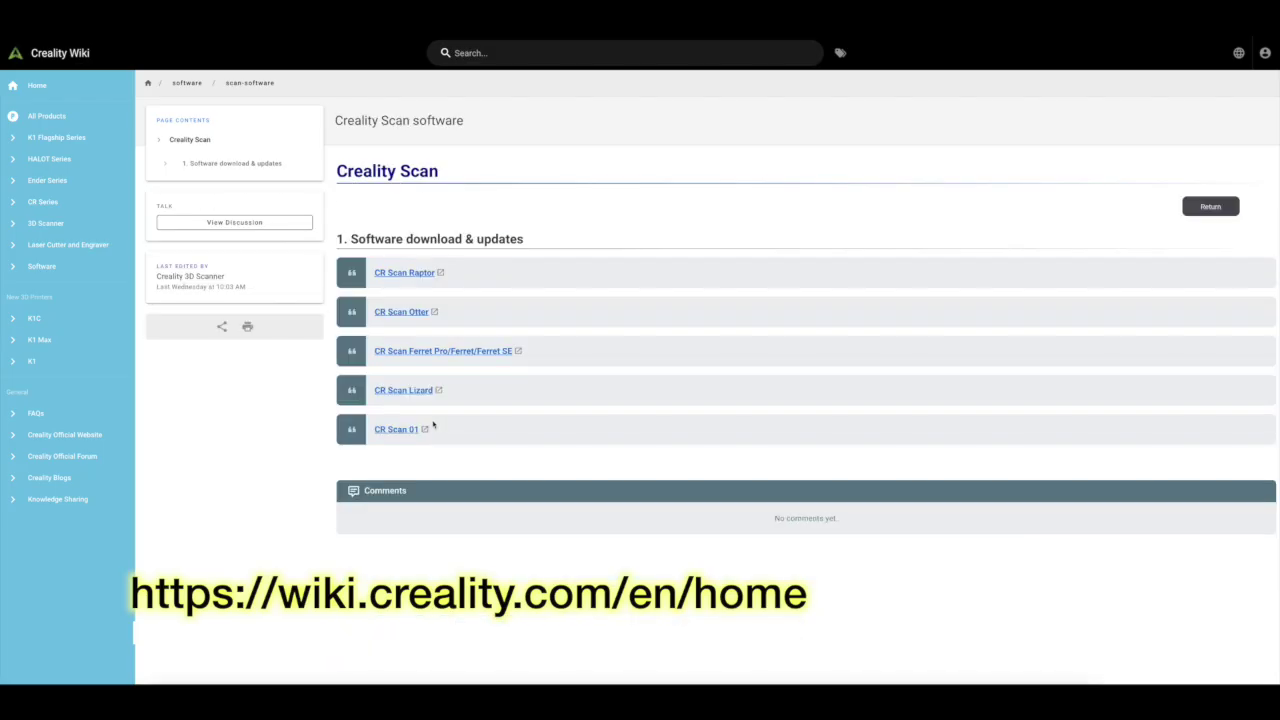
{"action": "left_click", "coordinate": [400, 312]}
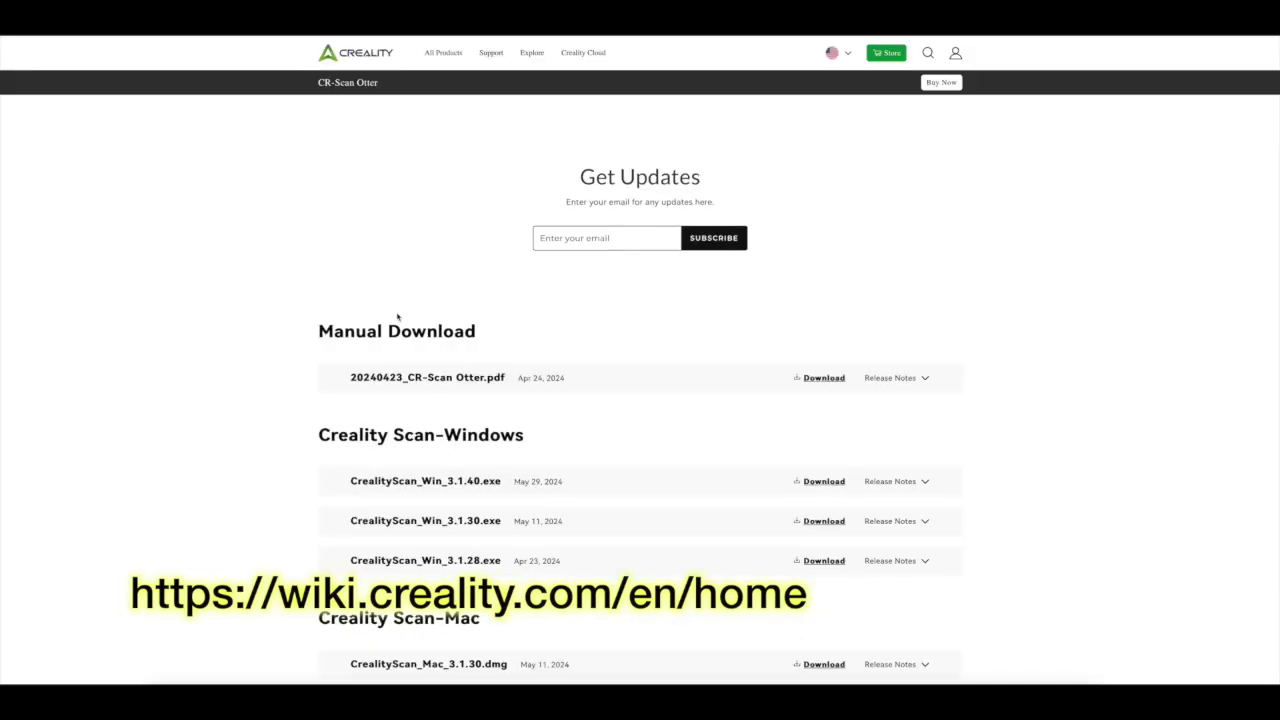
{"action": "scroll", "coordinate": [580, 508], "scroll_direction": "down", "scroll_amount": 5}
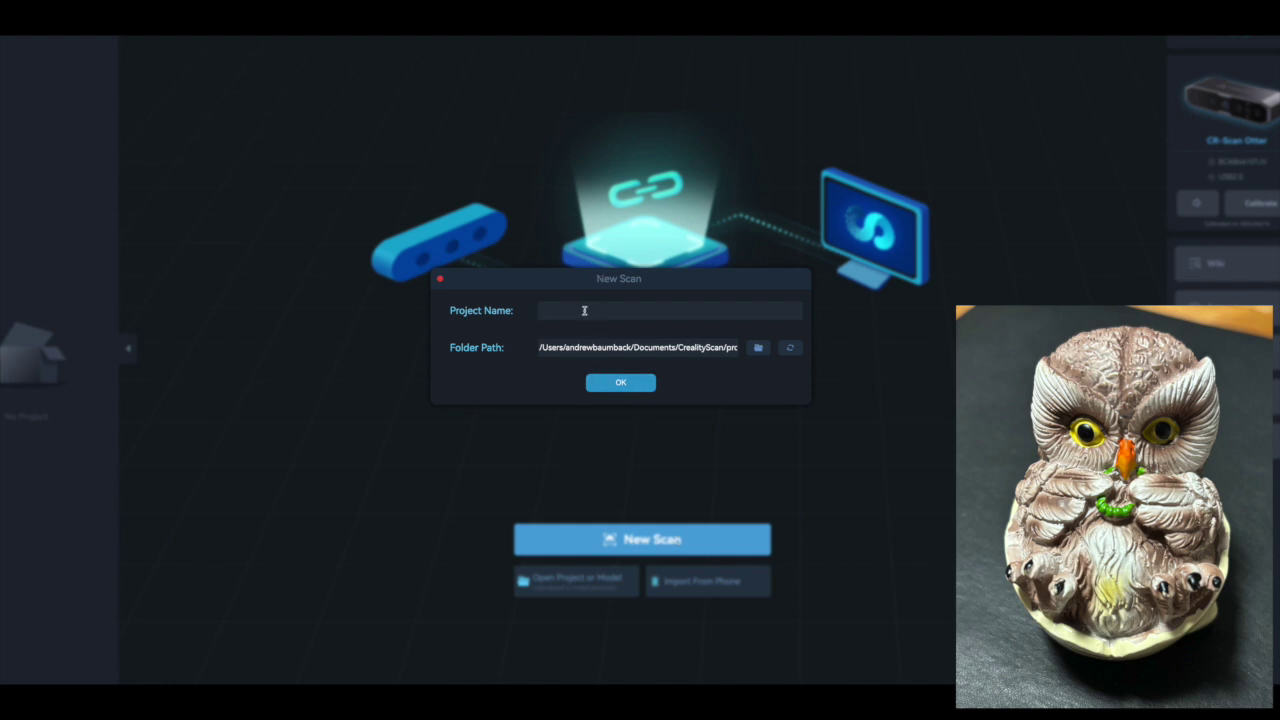
Step: Create the OWL project and set Turntable to Yes
{"action": "type", "text": "OWL"}
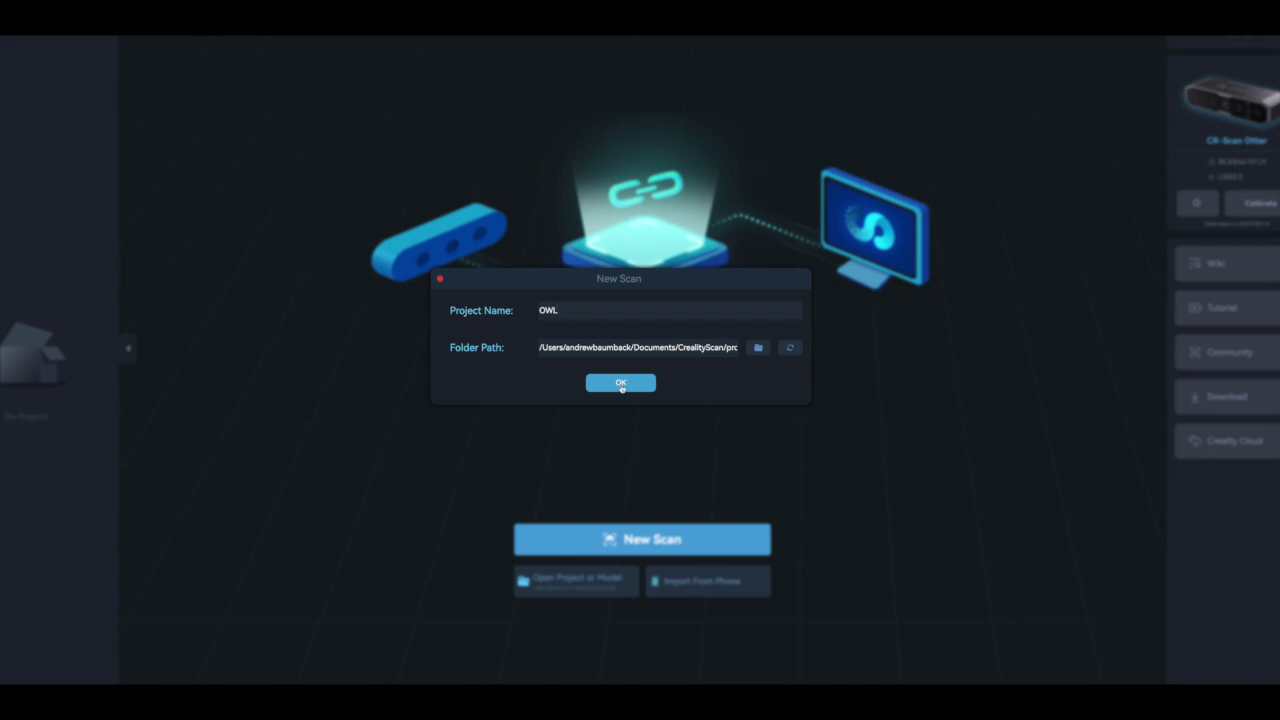
{"action": "left_click", "coordinate": [621, 384]}
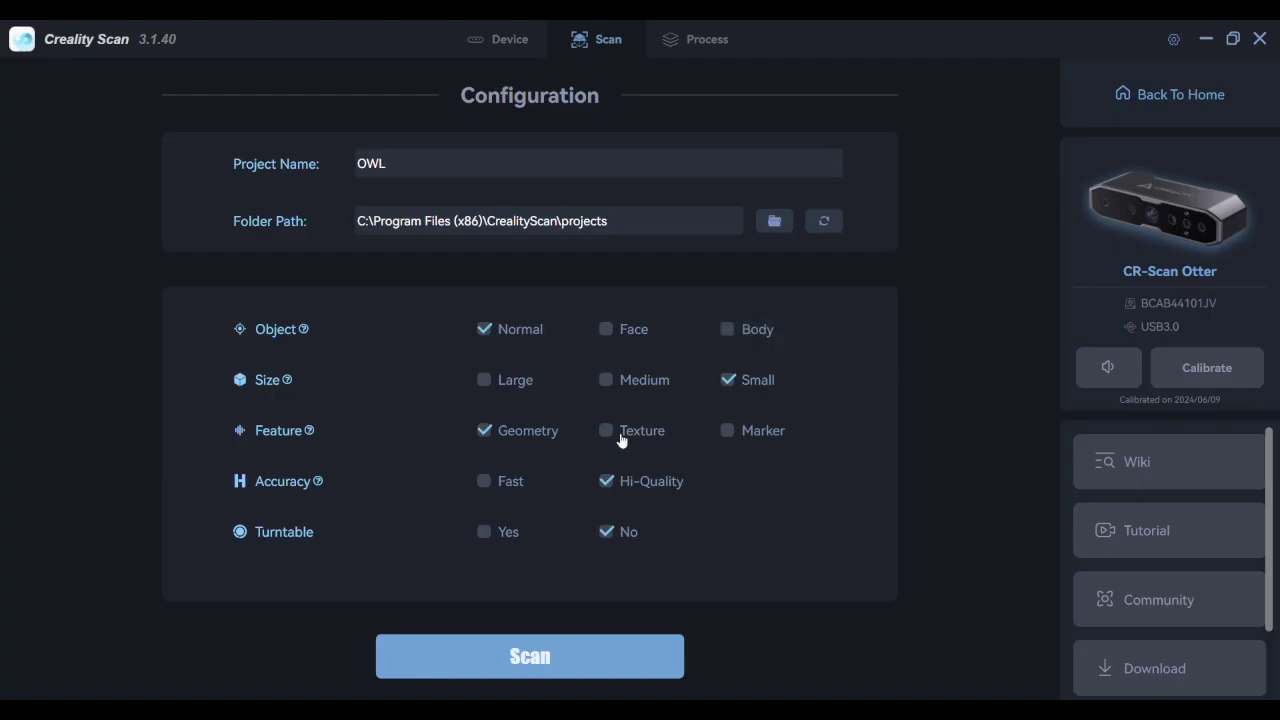
{"action": "left_click", "coordinate": [484, 533]}
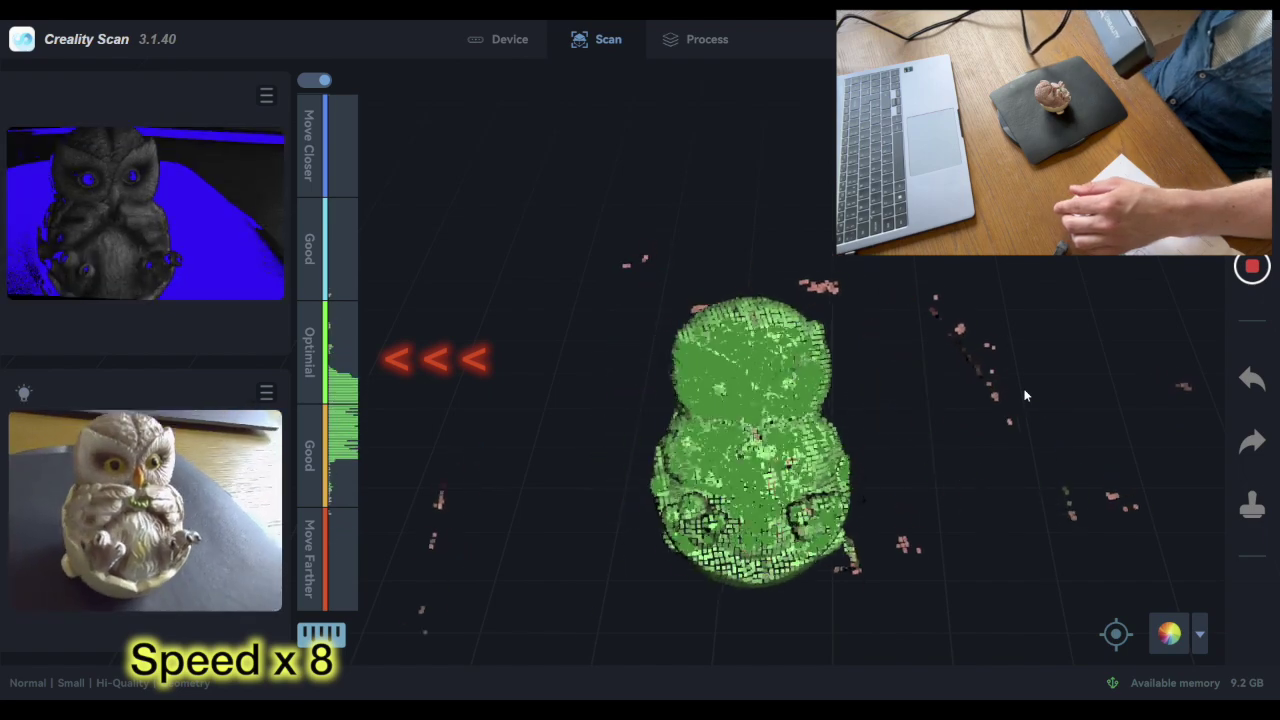
Step: Stop the owl turntable scan and confirm it is complete
{"action": "left_click", "coordinate": [1252, 266]}
{"action": "left_click", "coordinate": [583, 400]}
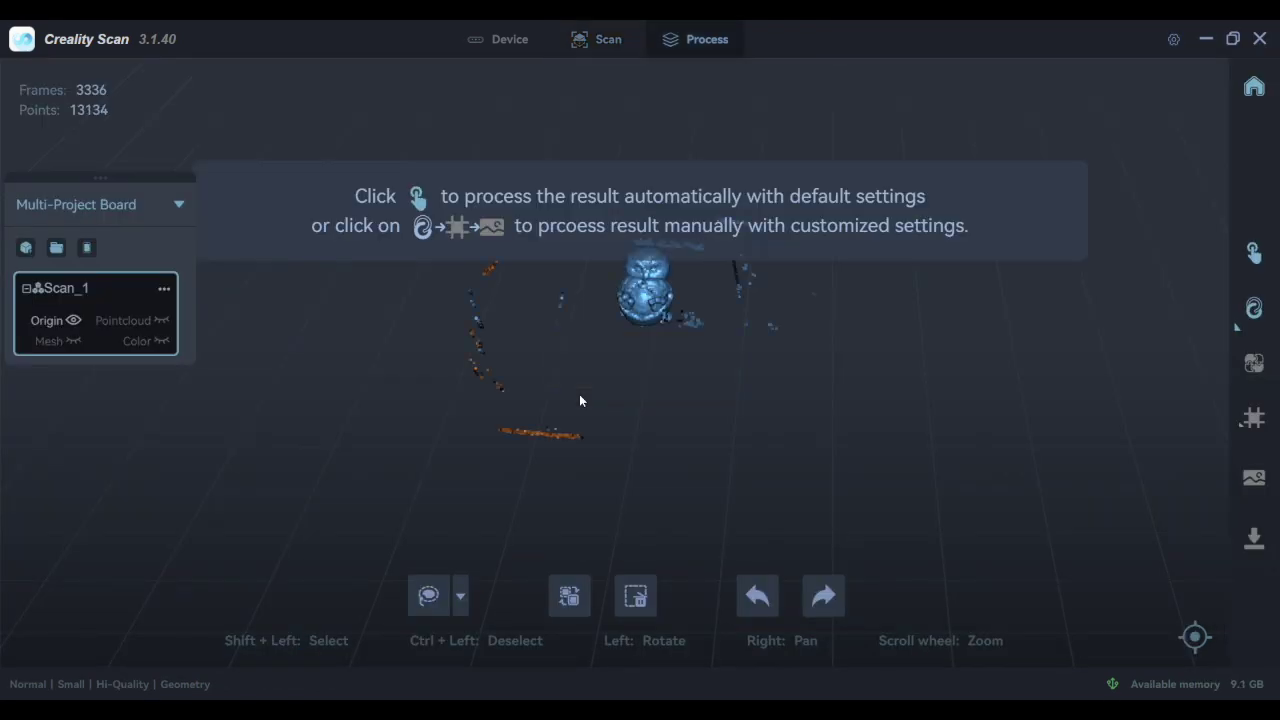
Step: Run One-click Process on the owl's Scan_1 with default parameters
{"action": "left_click", "coordinate": [1256, 254]}
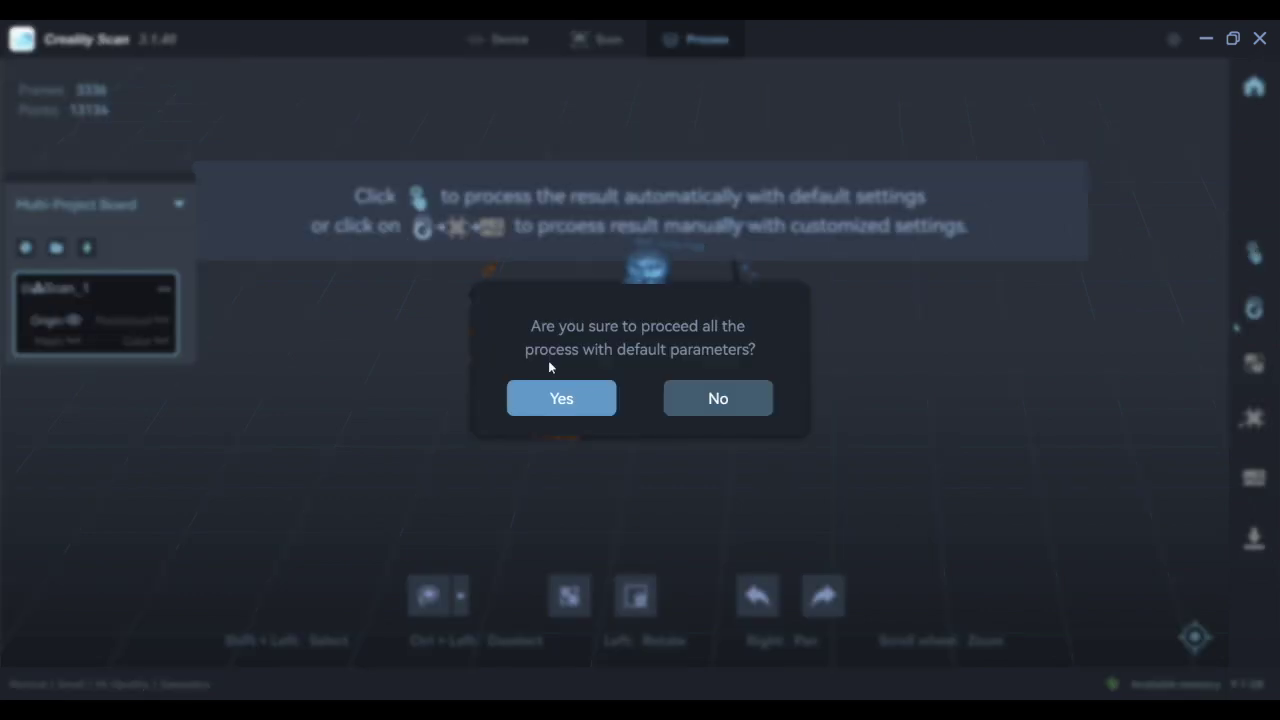
{"action": "left_click", "coordinate": [557, 400]}
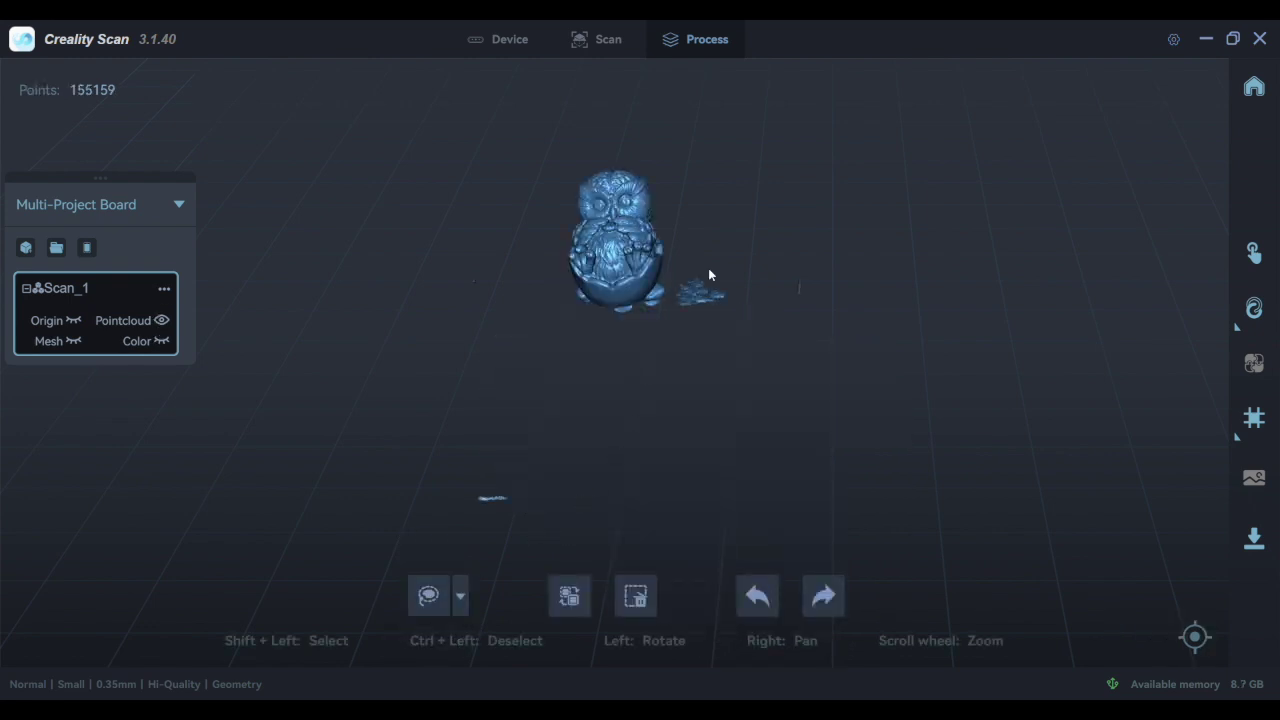
Step: Rotate the owl point cloud to inspect it from different angles
{"action": "left_click_drag", "start_coordinate": [708, 270], "coordinate": [676, 268]}
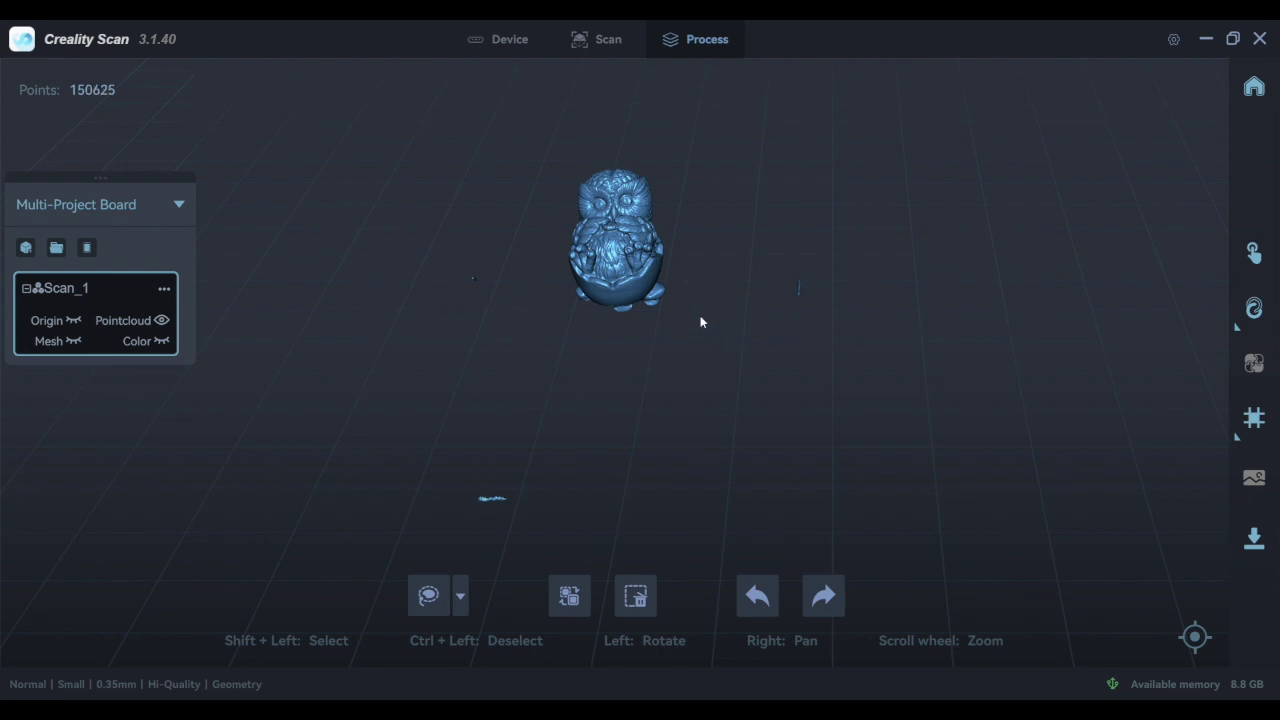
{"action": "left_click_drag", "start_coordinate": [700, 322], "coordinate": [779, 251]}
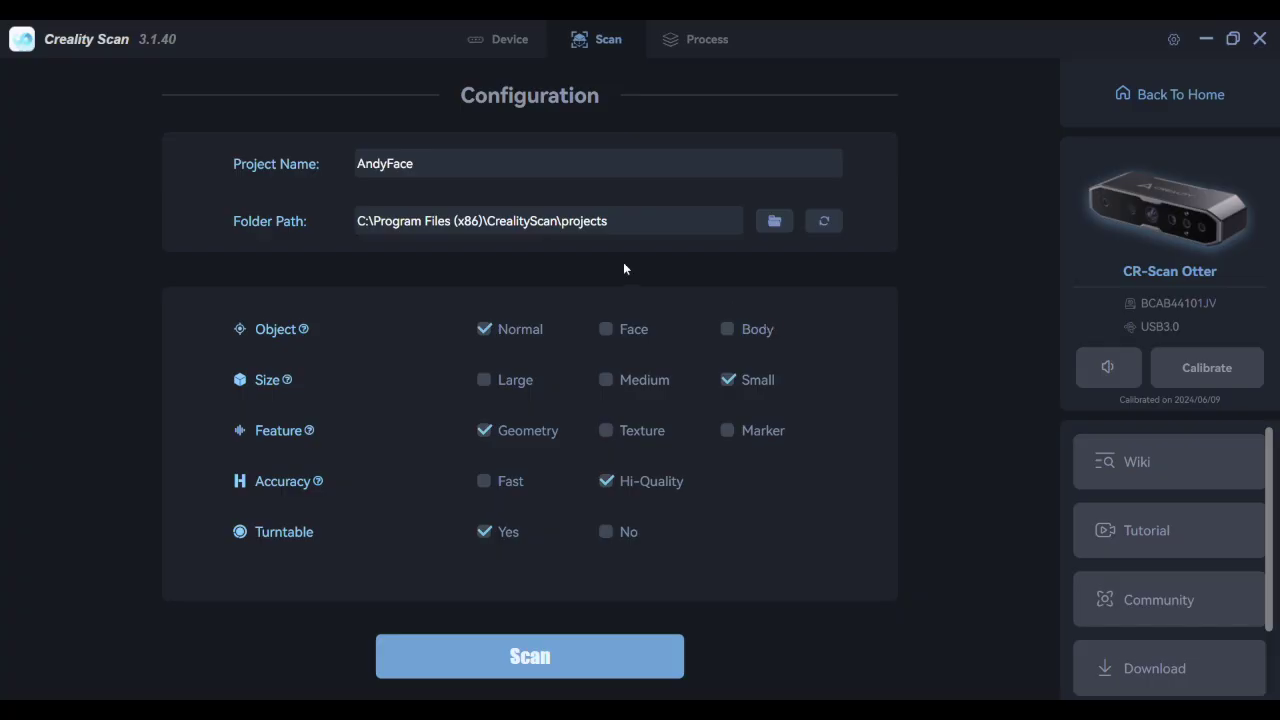
Step: Set the object type to Face, capture the face, then begin another New Scan
{"action": "left_click", "coordinate": [606, 330]}
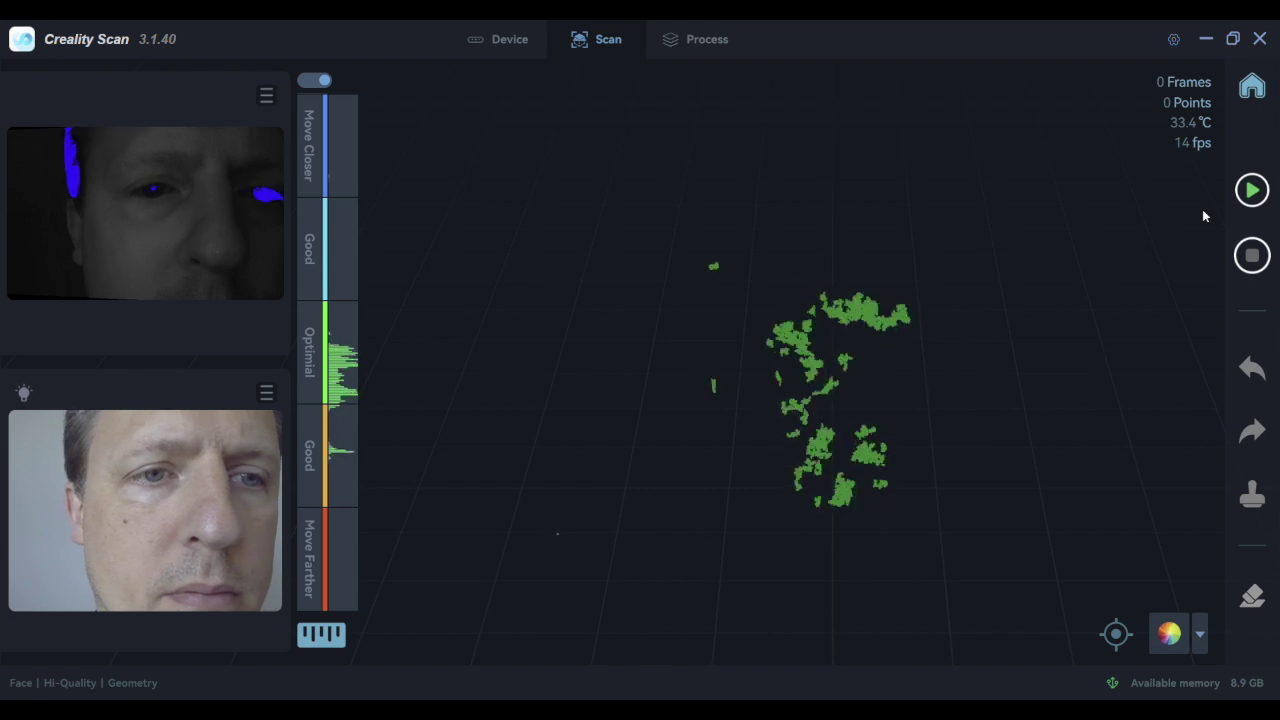
{"action": "left_click", "coordinate": [1253, 190]}
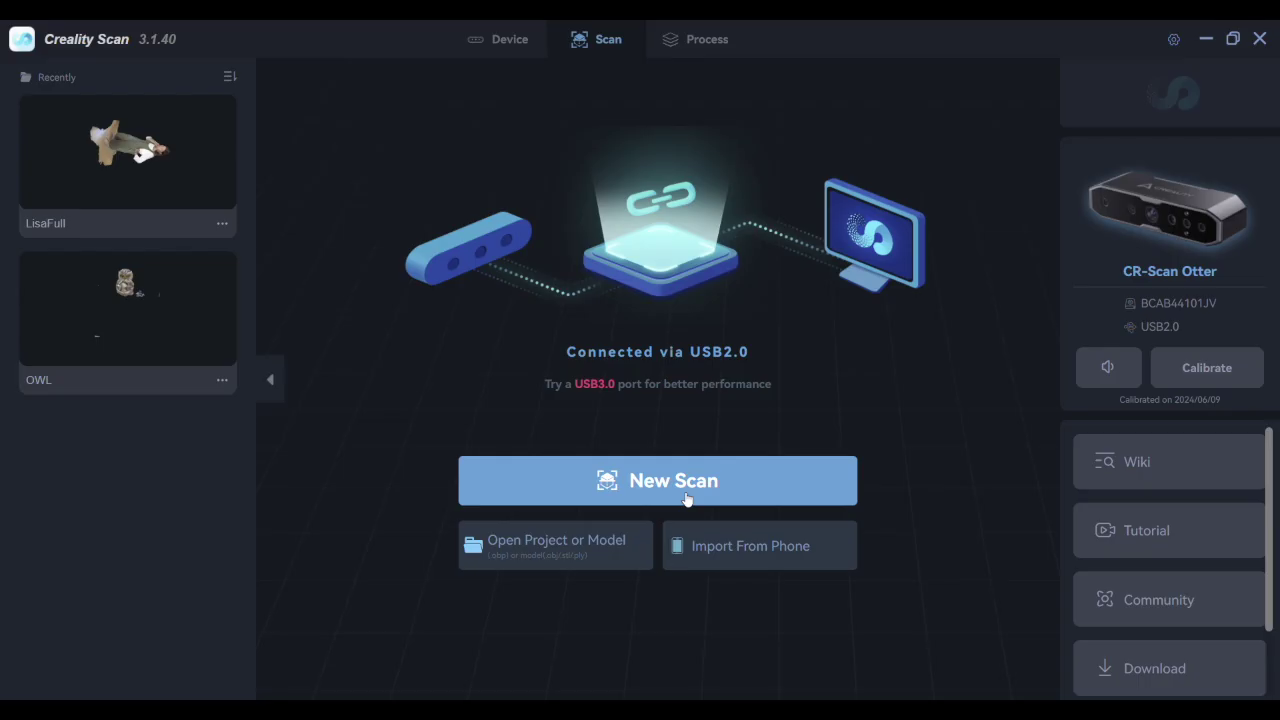
{"action": "left_click", "coordinate": [686, 497]}
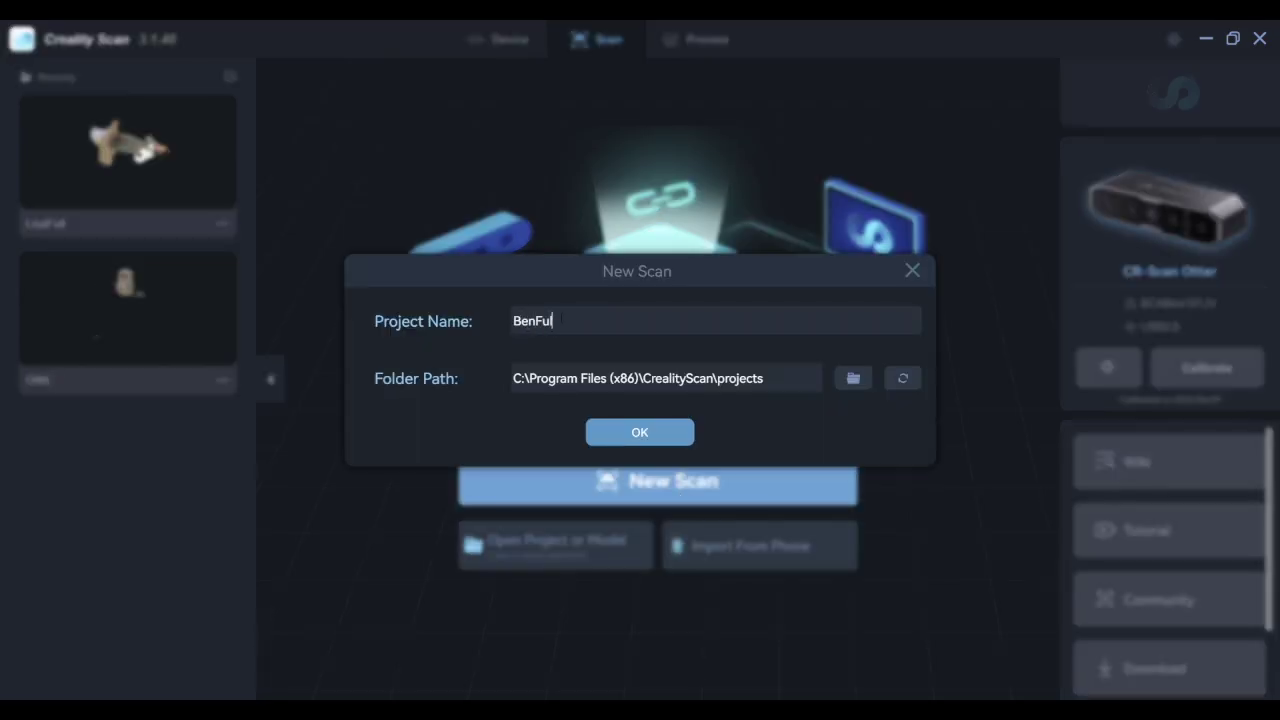
Step: Confirm the BenFull project and capture the body scan, pausing once, then finish
{"action": "key", "text": "Return"}
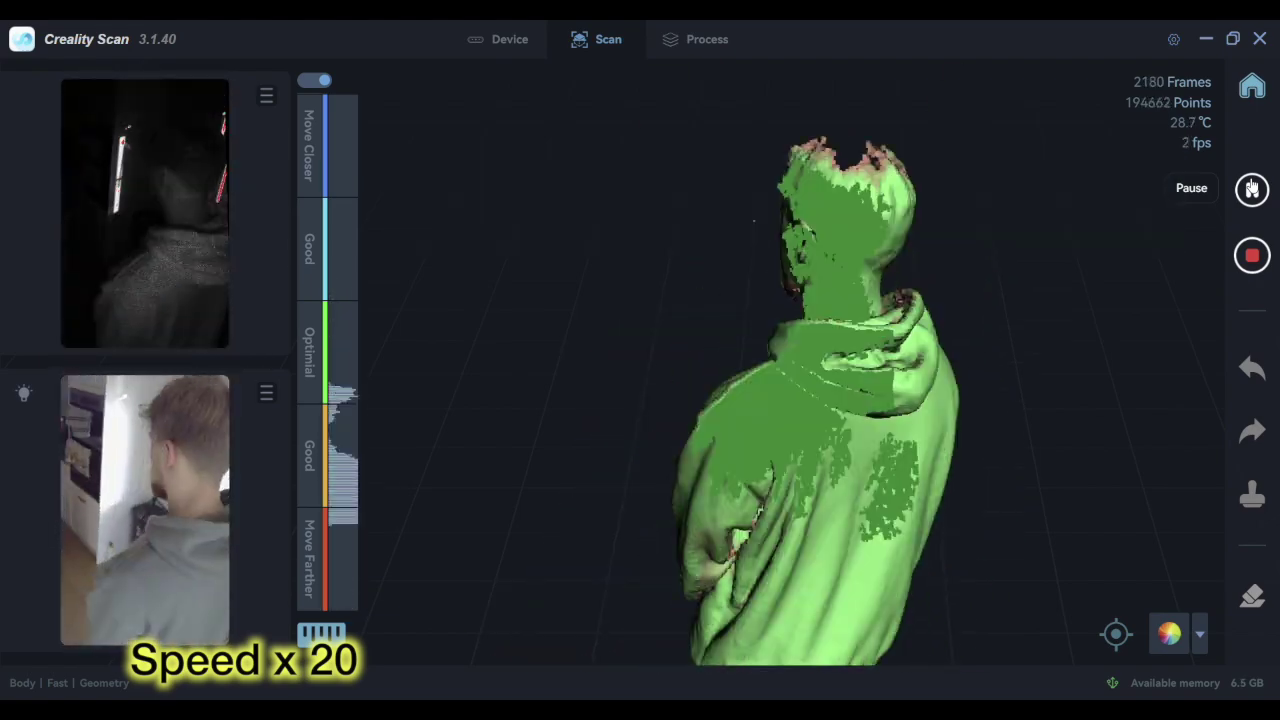
{"action": "left_click", "coordinate": [1252, 188]}
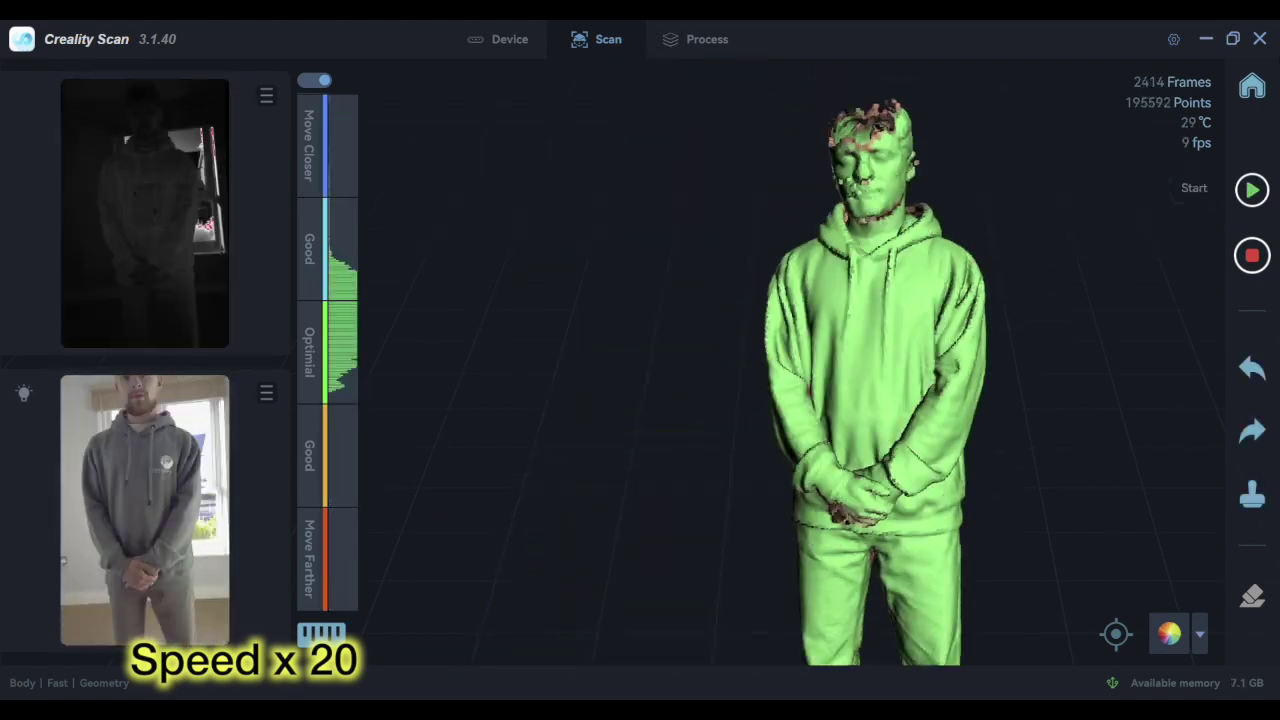
{"action": "left_click", "coordinate": [1252, 190]}
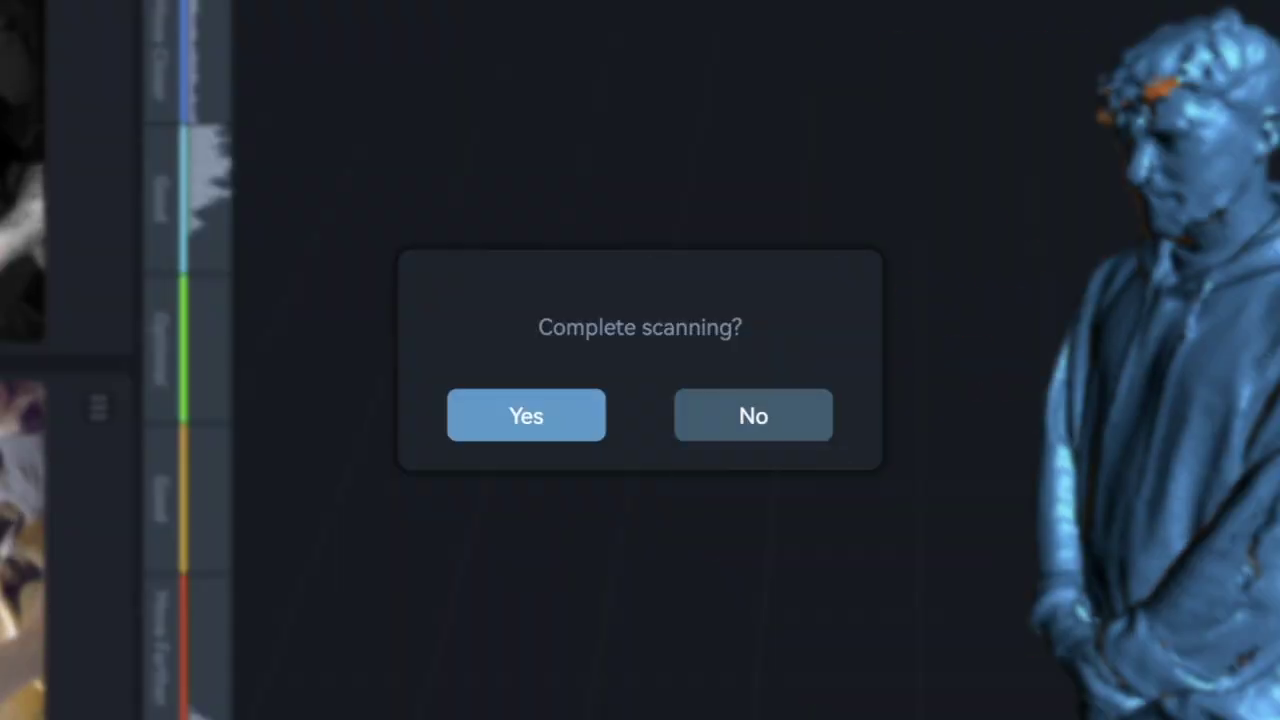
{"action": "left_click", "coordinate": [525, 415]}
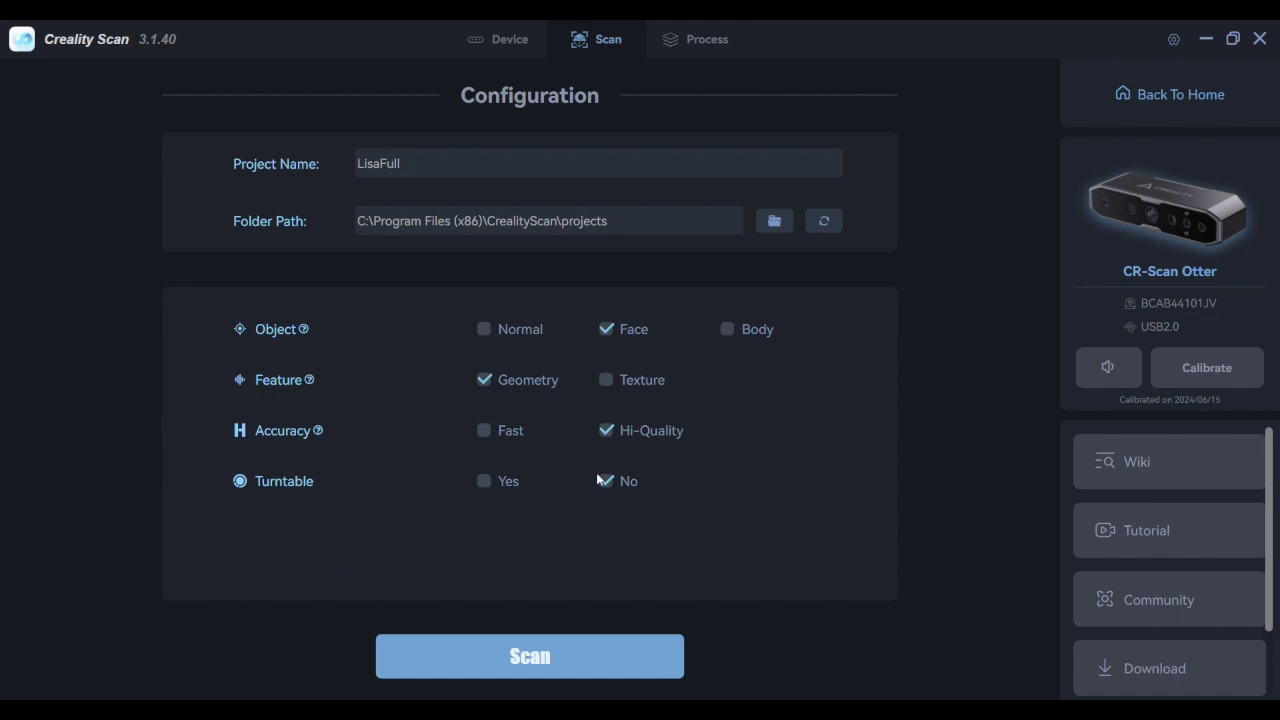
Step: Capture the LisaFull face and head scan and confirm it is complete
{"action": "left_click", "coordinate": [542, 664]}
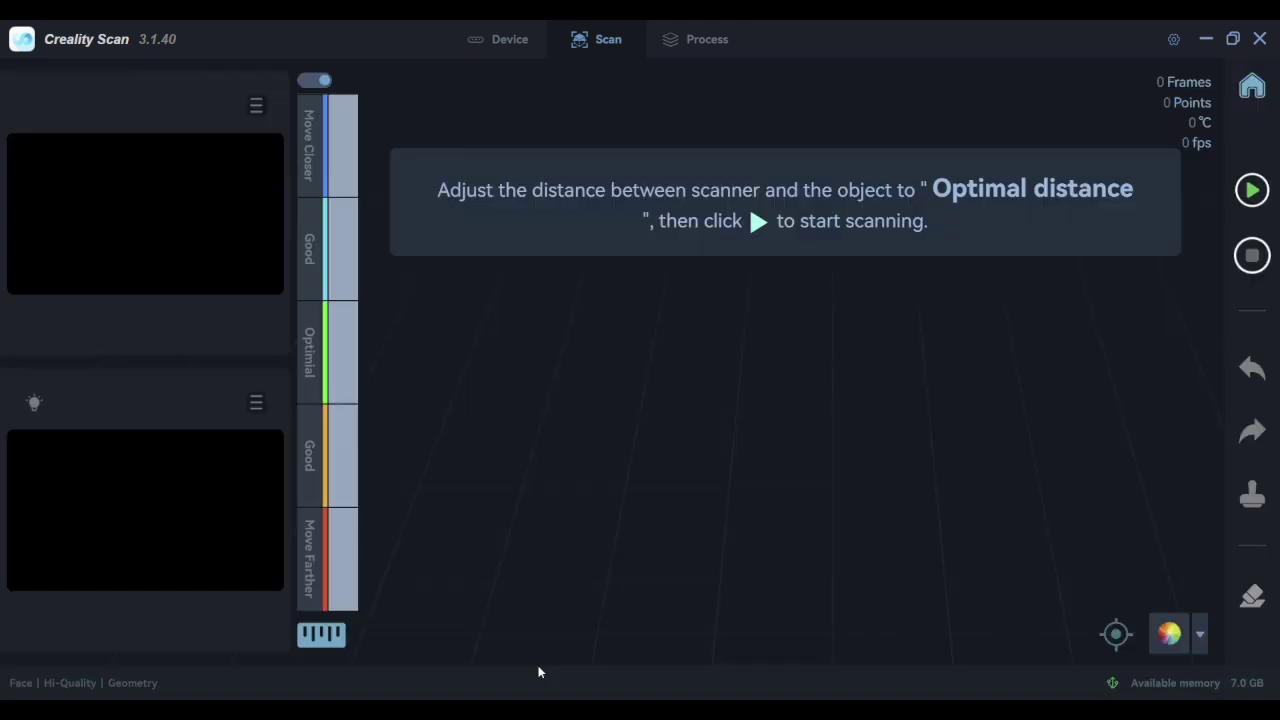
{"action": "left_click", "coordinate": [1251, 190]}
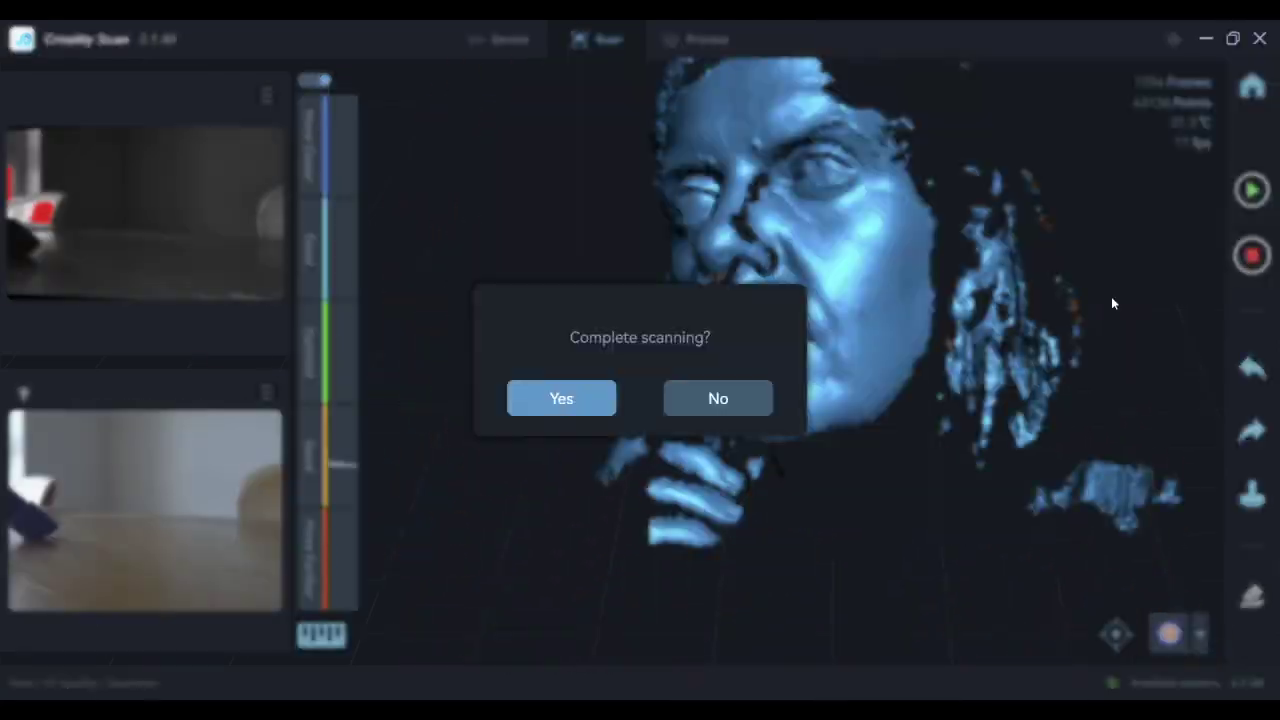
{"action": "left_click", "coordinate": [561, 398]}
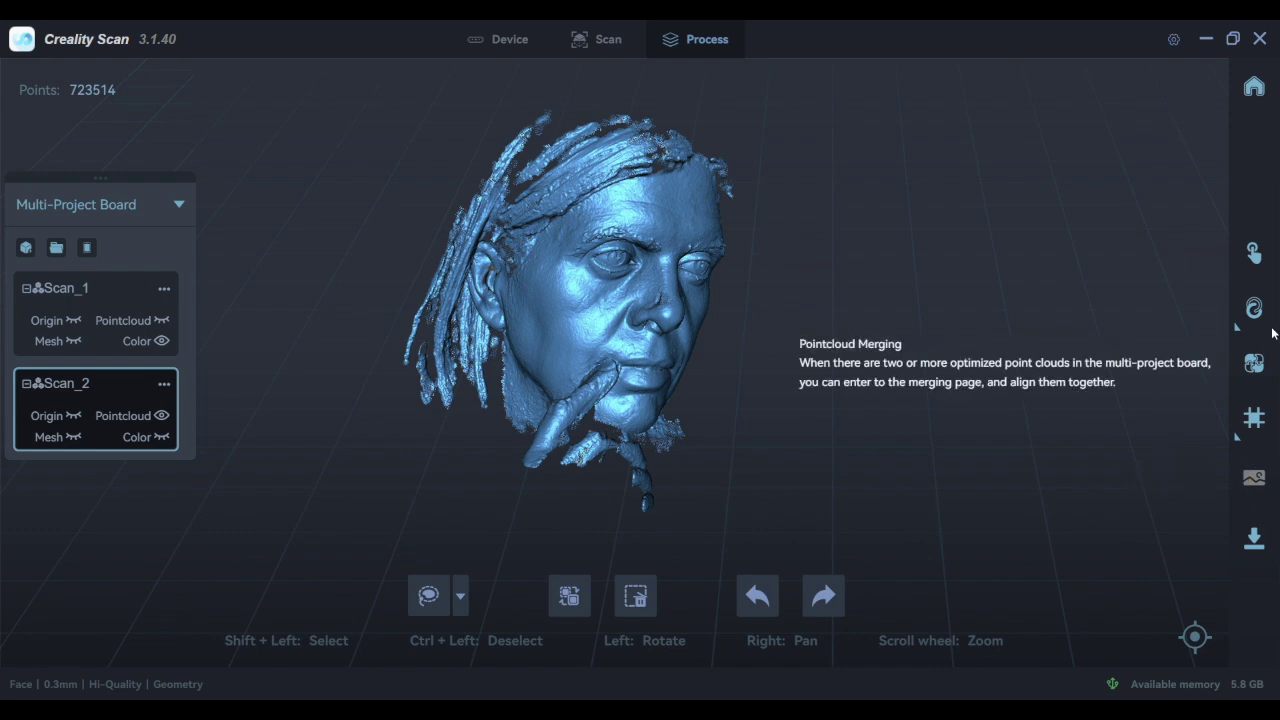
Step: Merge Scan_1 and Scan_2 with Pointcloud Merging
{"action": "left_click", "coordinate": [1258, 364]}
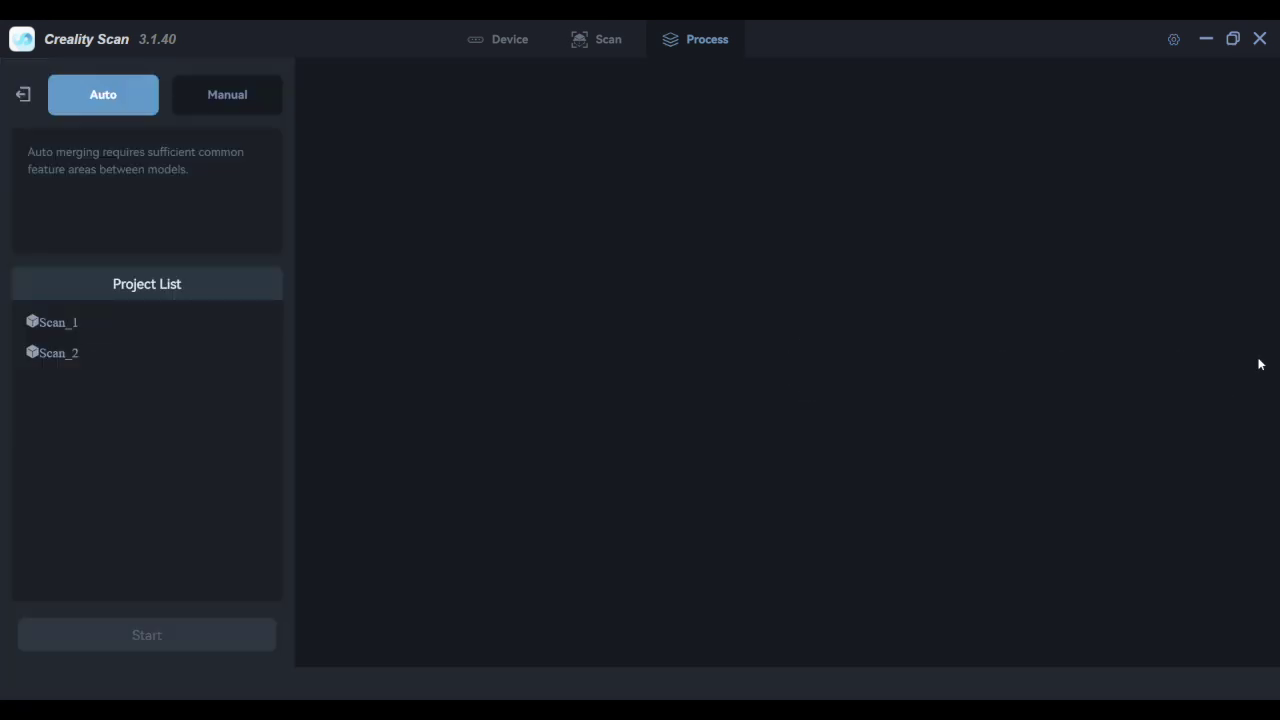
{"action": "left_click", "coordinate": [54, 324]}
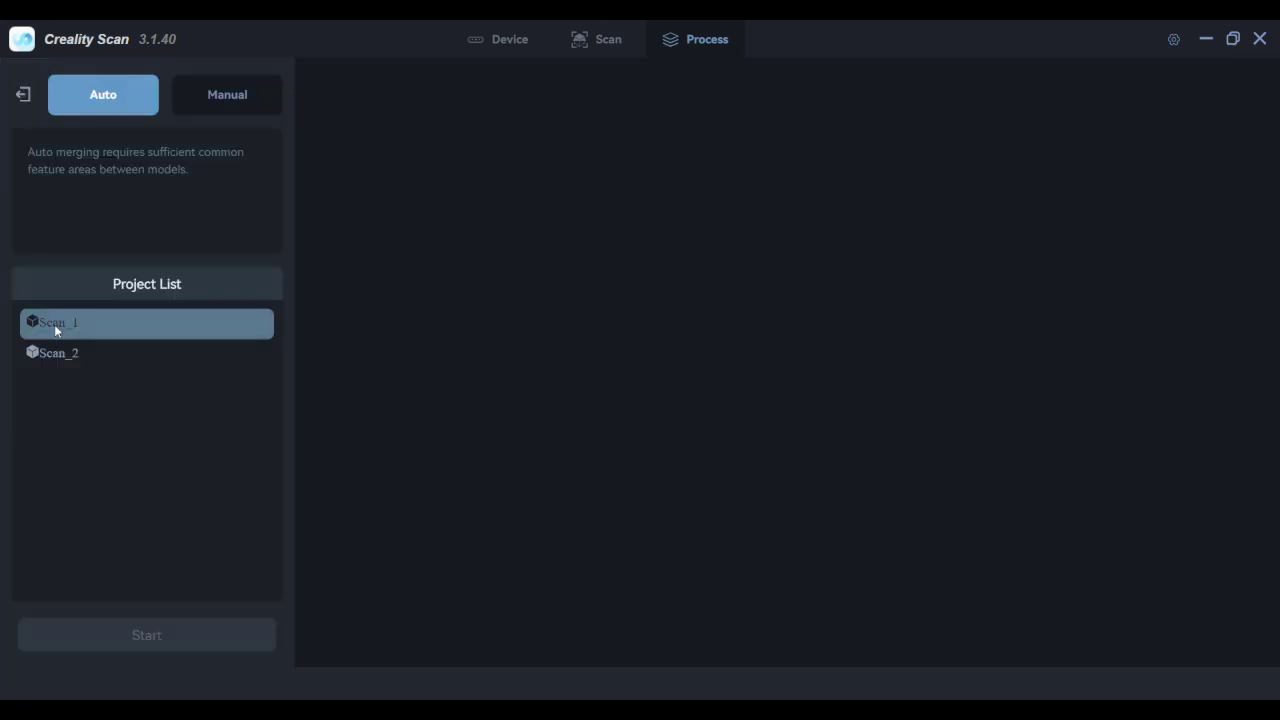
{"action": "left_click", "coordinate": [62, 365]}
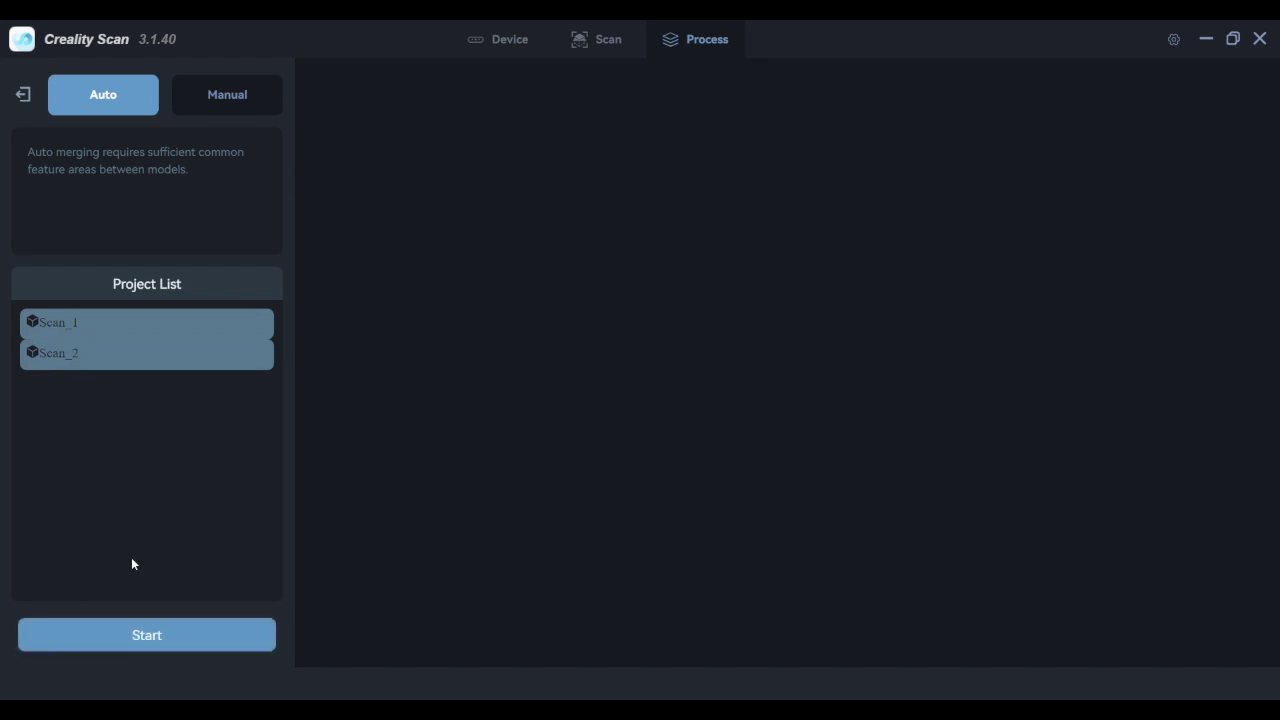
{"action": "left_click", "coordinate": [149, 633]}
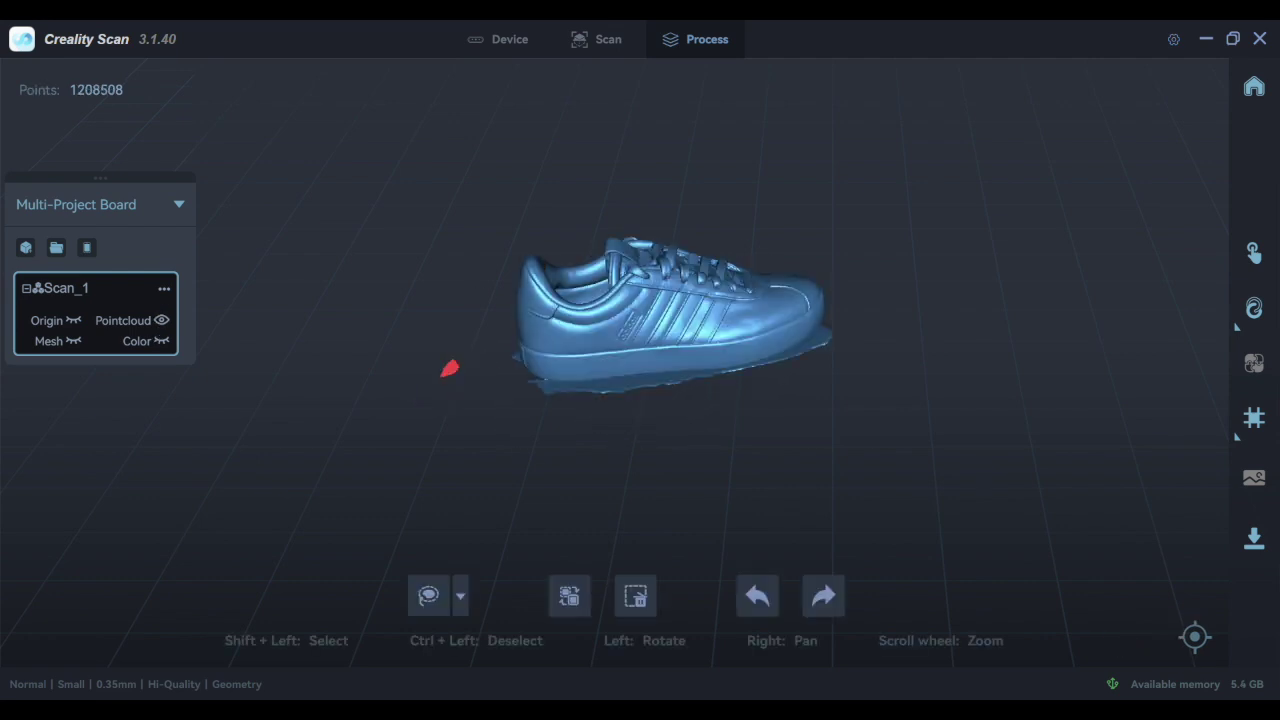
Step: Delete the selected base plane points under the shoe, leaving 1068900 points in Scan_1
{"action": "scroll", "coordinate": [689, 271], "scroll_direction": "up", "scroll_amount": 5}
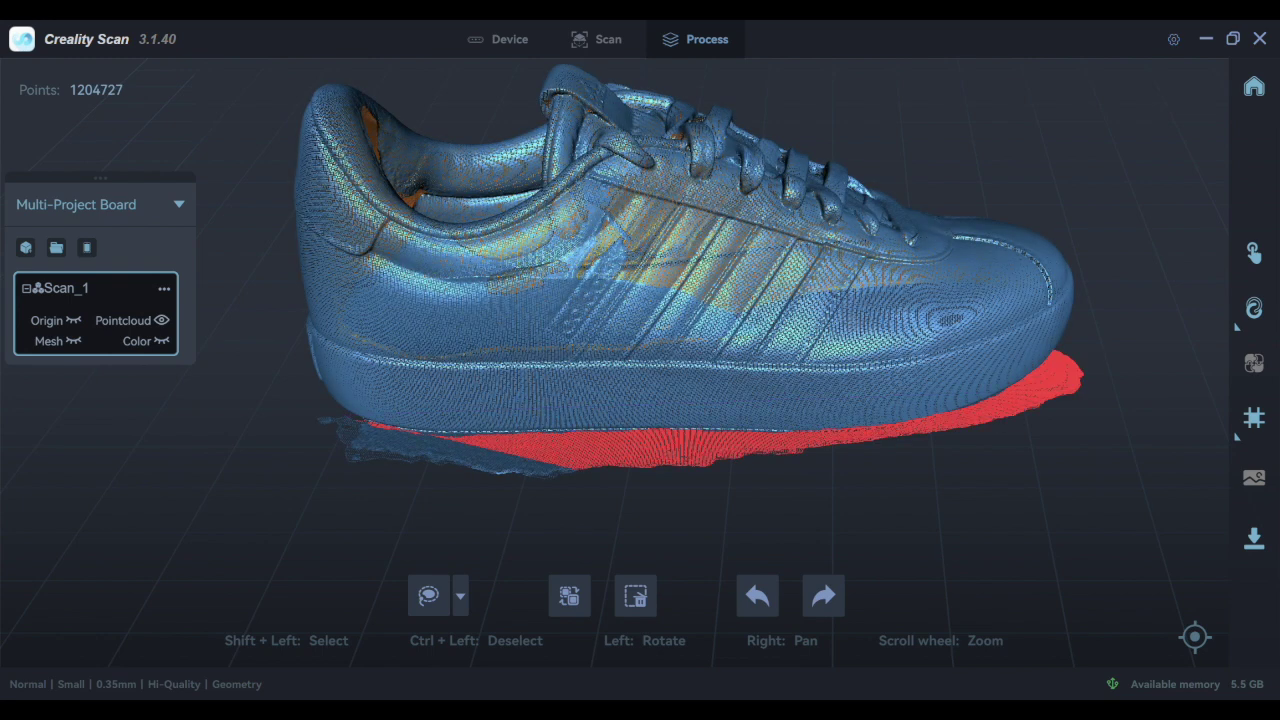
{"action": "key", "text": "Delete"}
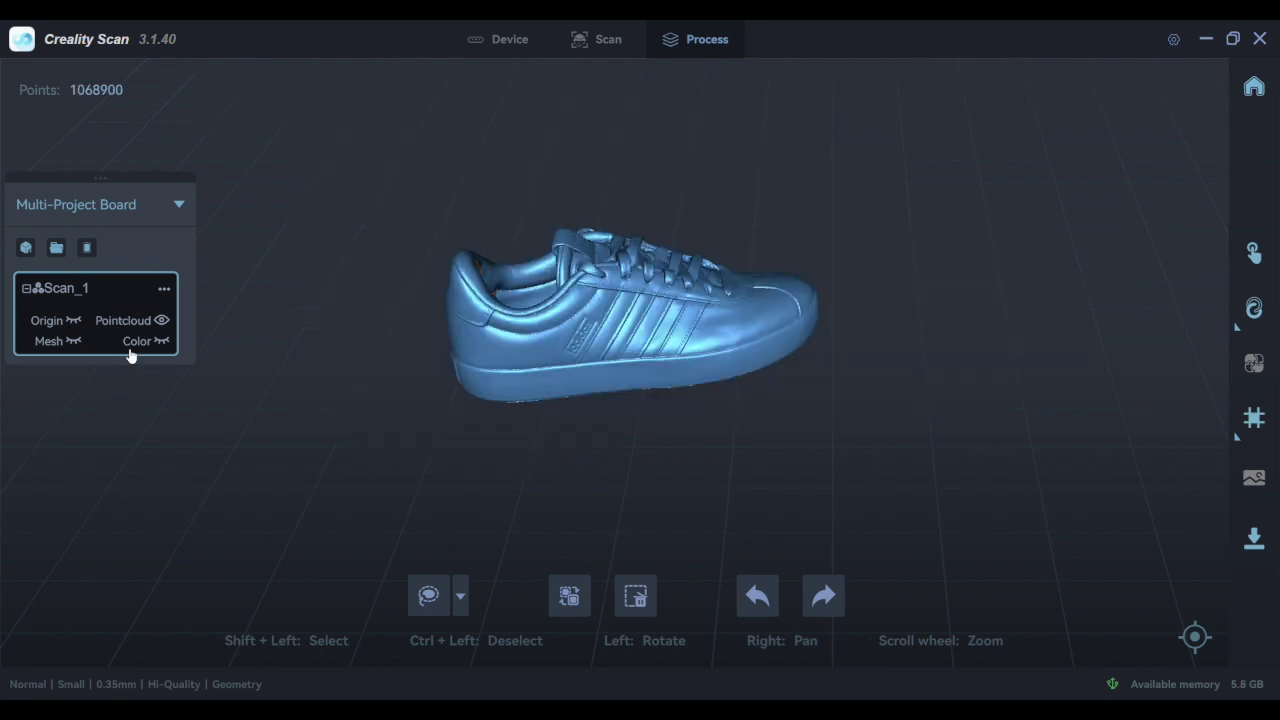
Step: Scan the shoe's sole as Scan_2 in a new project, then merge it with Scan_1
{"action": "left_click", "coordinate": [26, 247]}
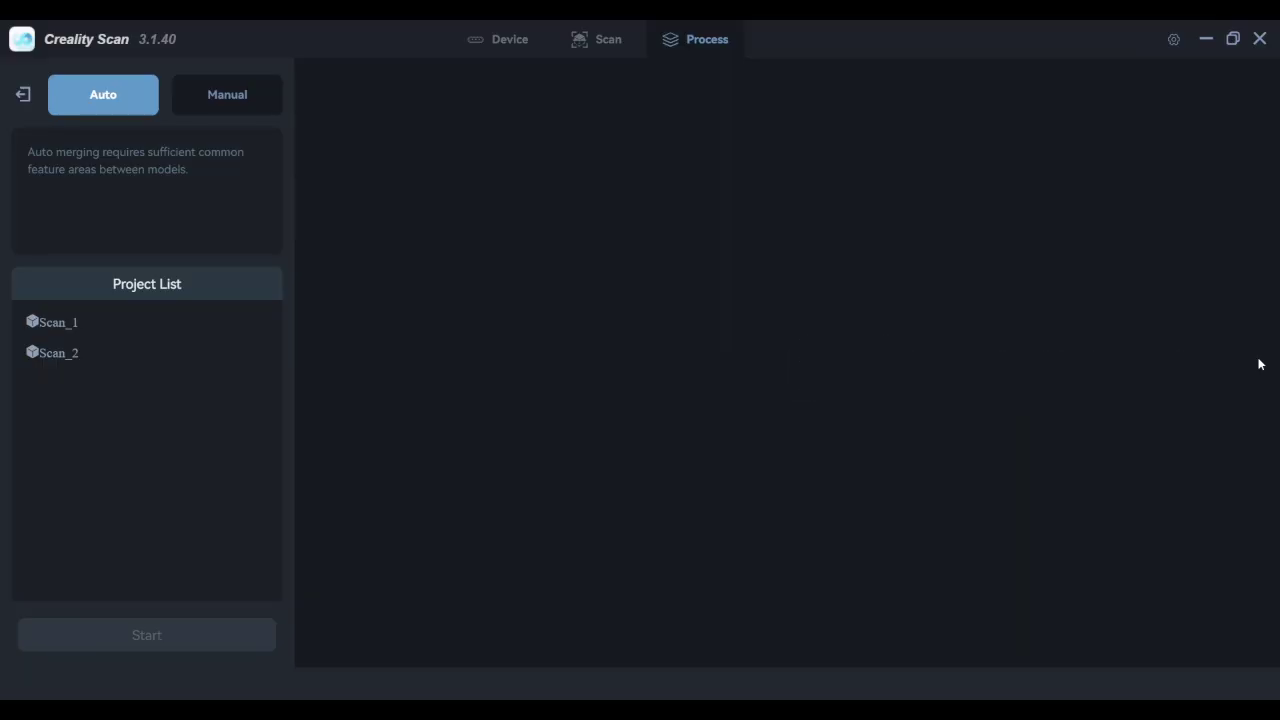
{"action": "left_click", "coordinate": [54, 324]}
{"action": "left_click", "coordinate": [62, 360]}
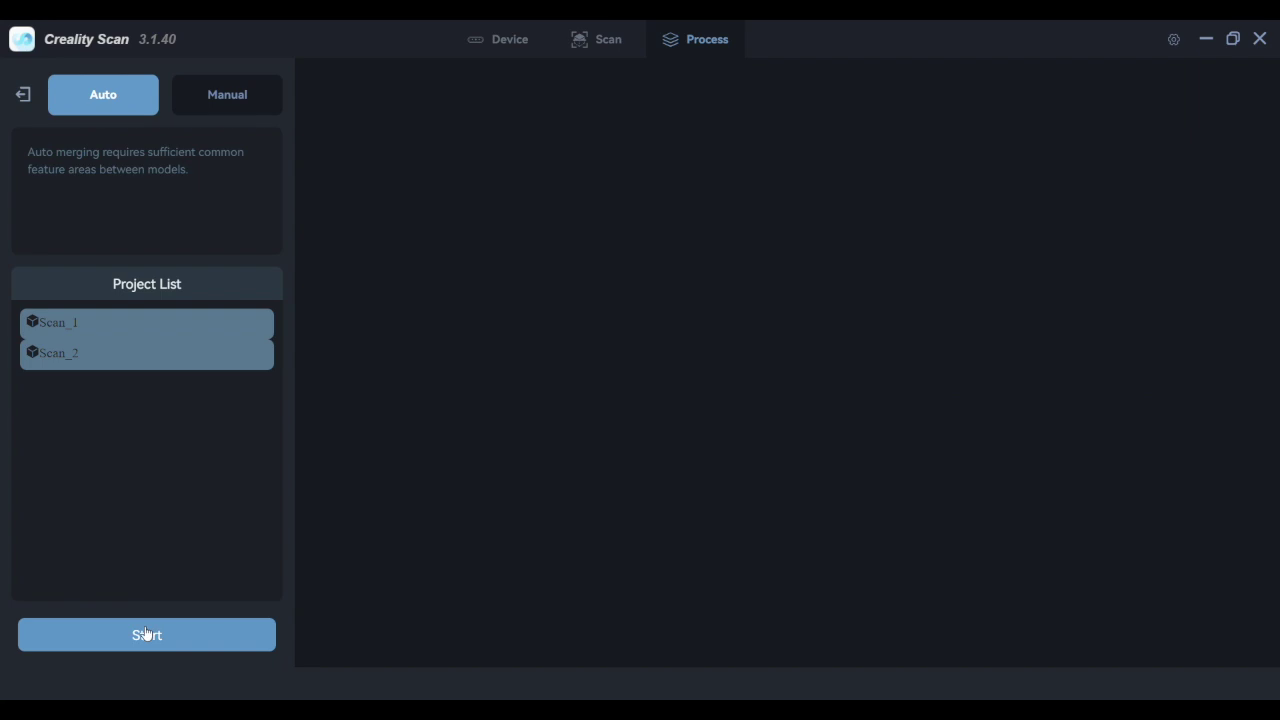
{"action": "left_click", "coordinate": [148, 634]}
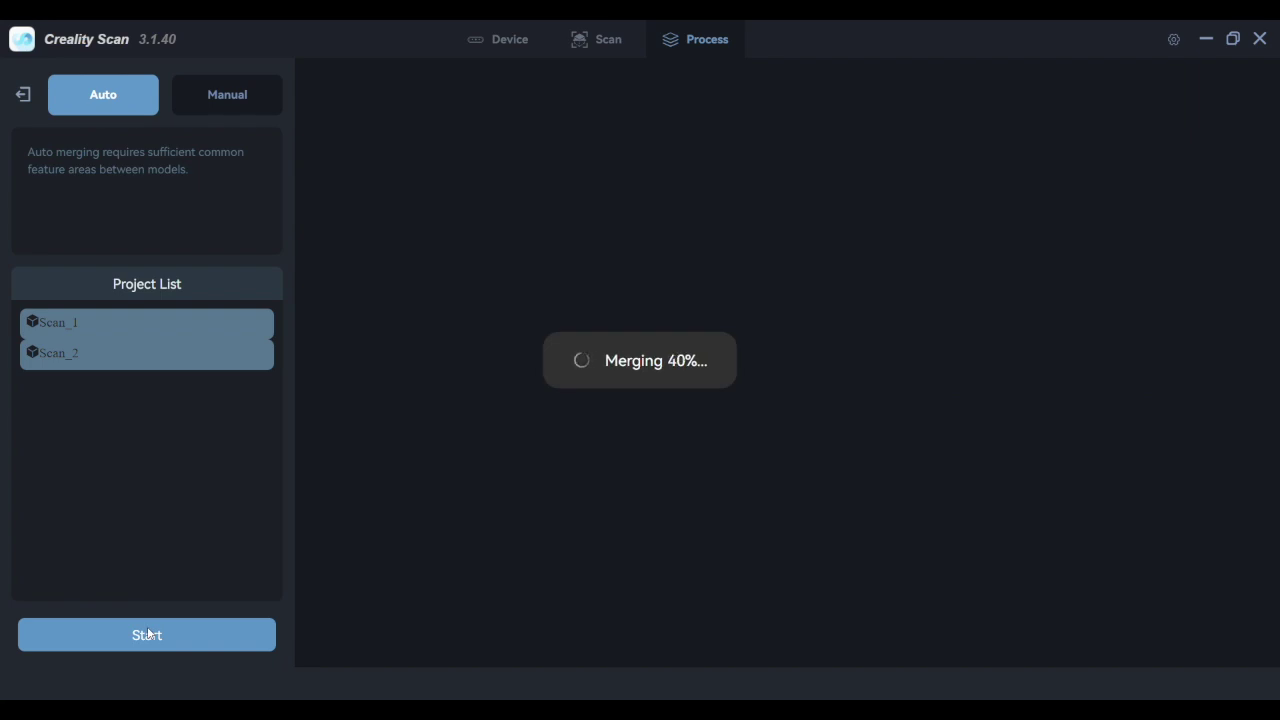